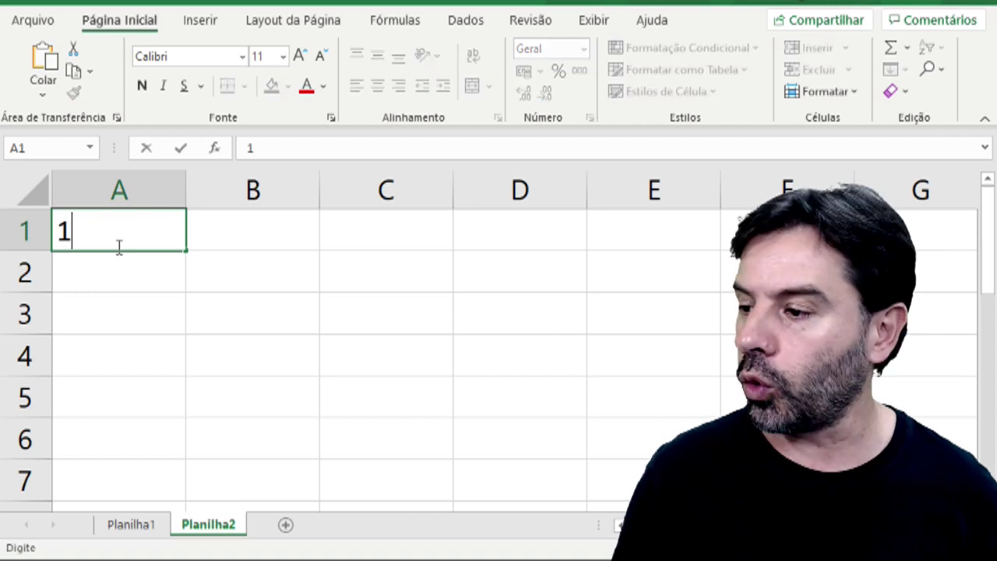
Commit the value 1 in cell A1 of Planilha2 and format it as a percentage.
click(116, 243)
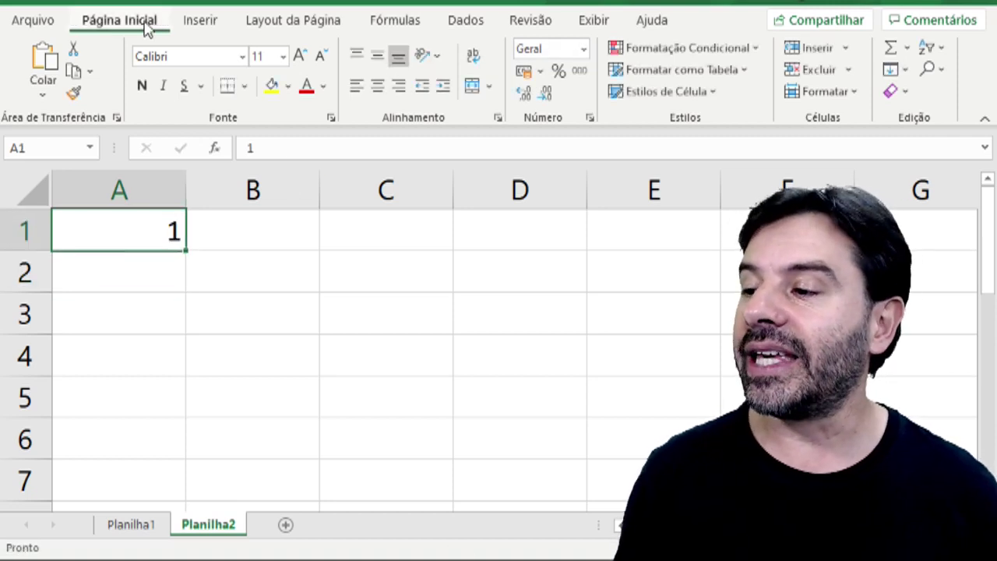
click(559, 74)
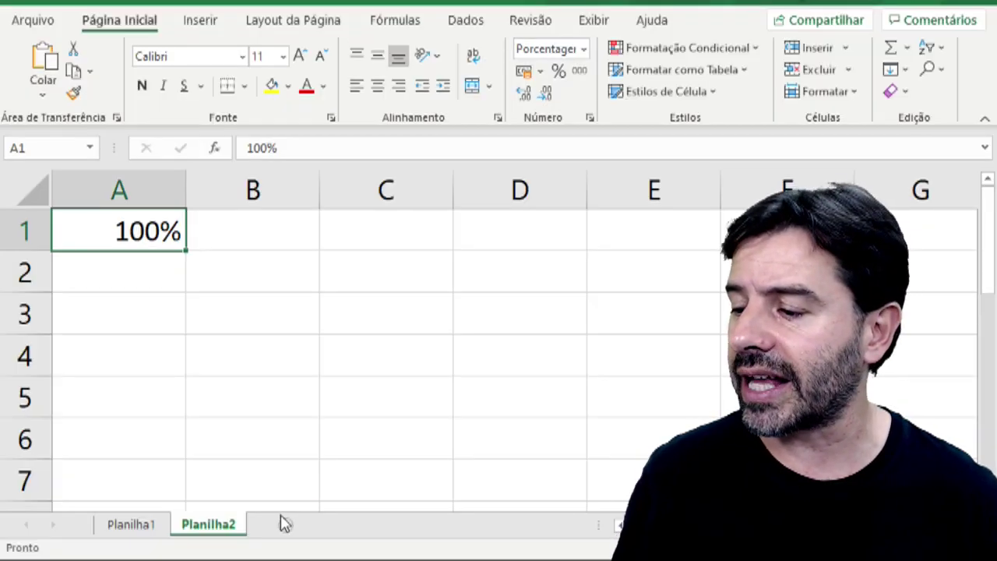
On a new worksheet, enter 0,245758 in cell A1 and widen column A to about two and a half times its width.
click(284, 523)
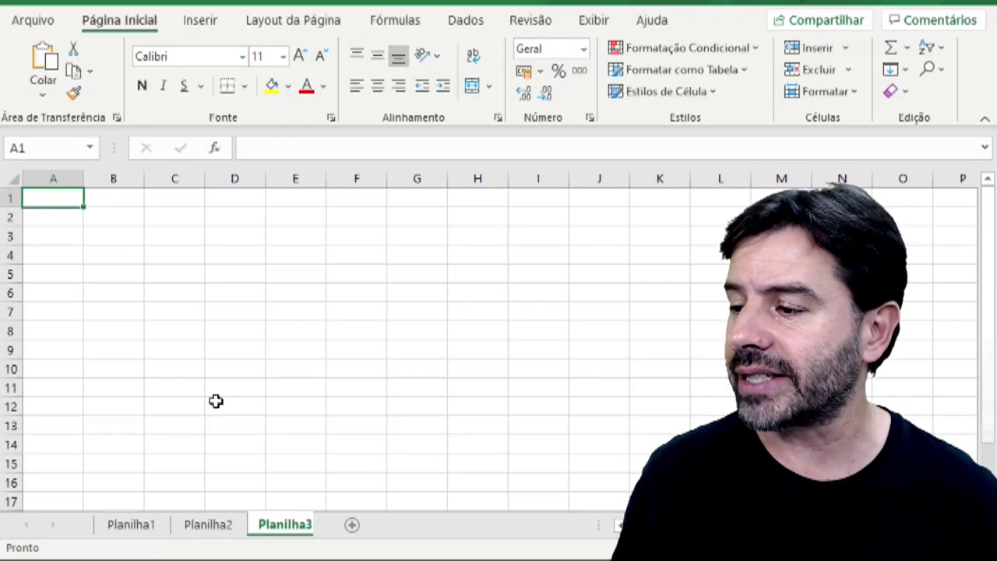
text(0,24)
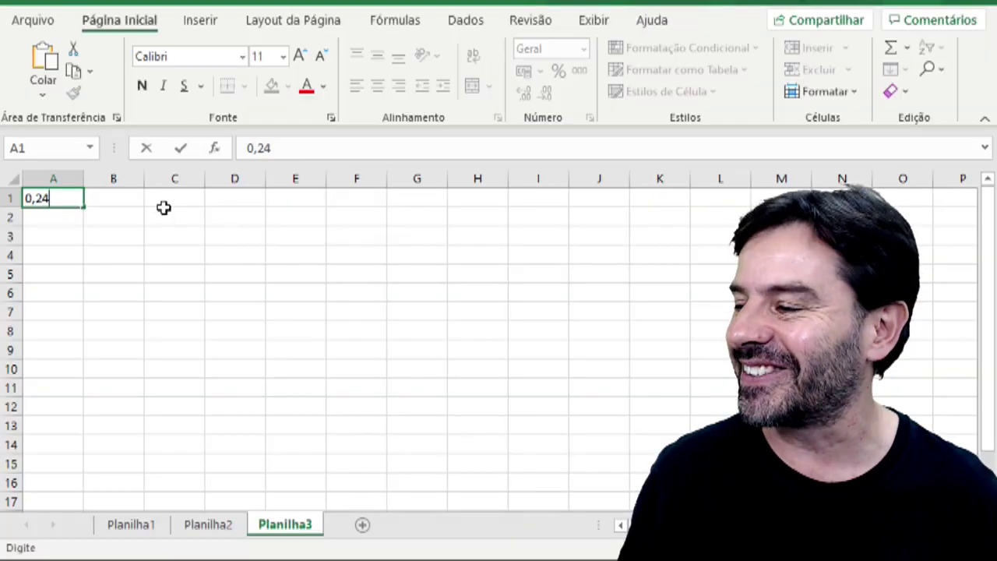
text(5758)
key(Return)
key(Up)
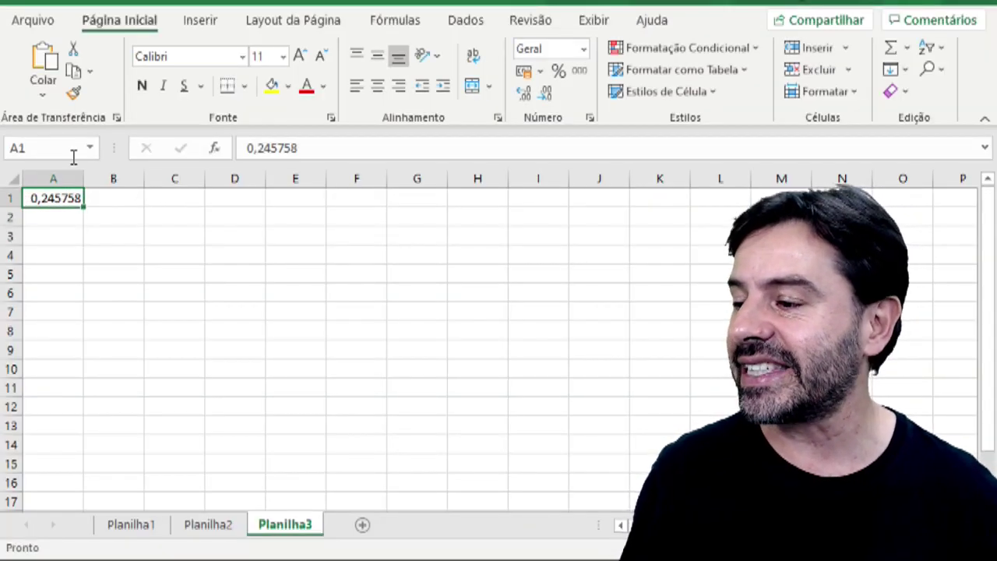
drag(84, 178, 173, 179)
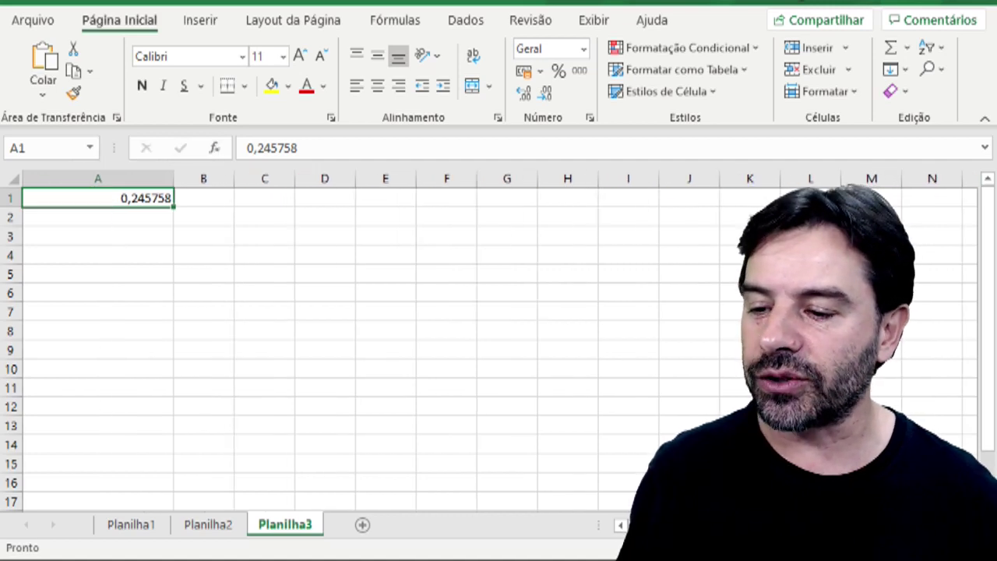
scroll(390, 343, up, 8)
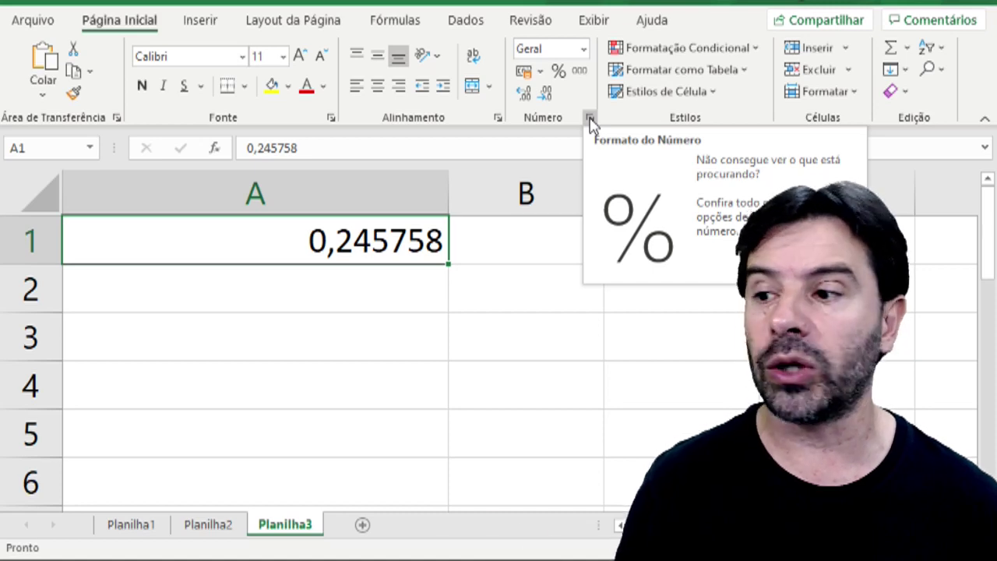
Format cell A1 with the Porcentagem category and 2 decimal places through the Formatar Células dialog.
click(590, 119)
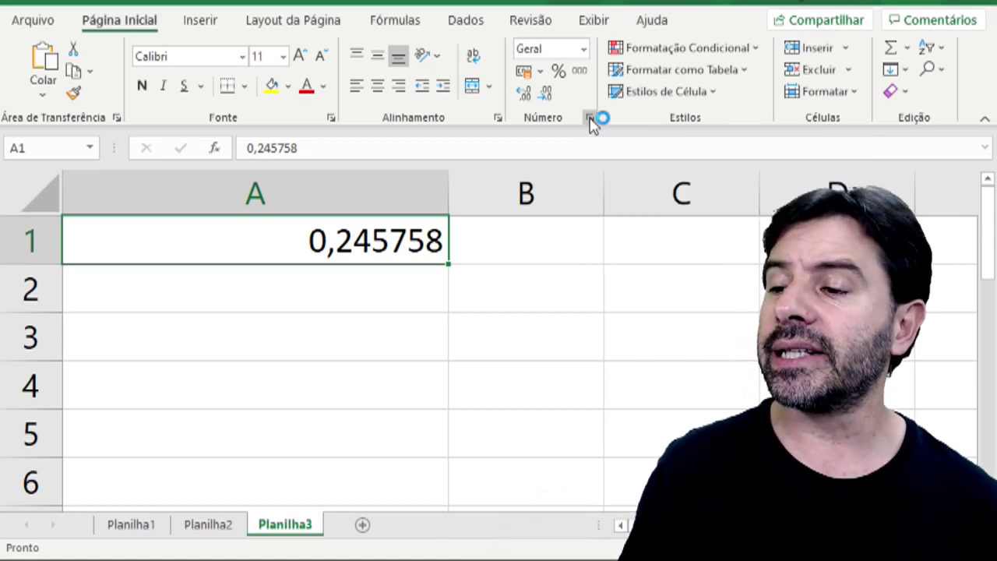
drag(570, 102, 727, 53)
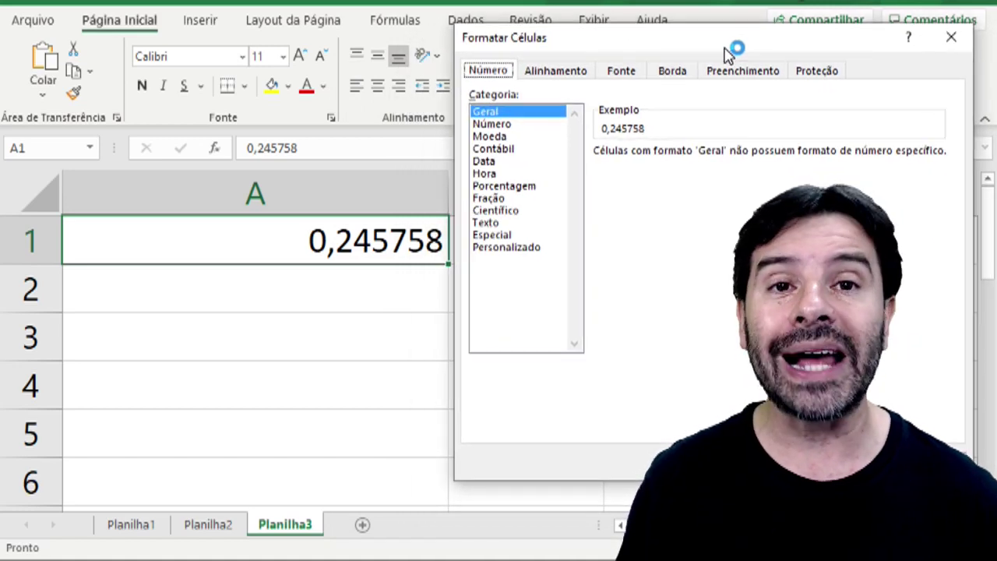
click(527, 187)
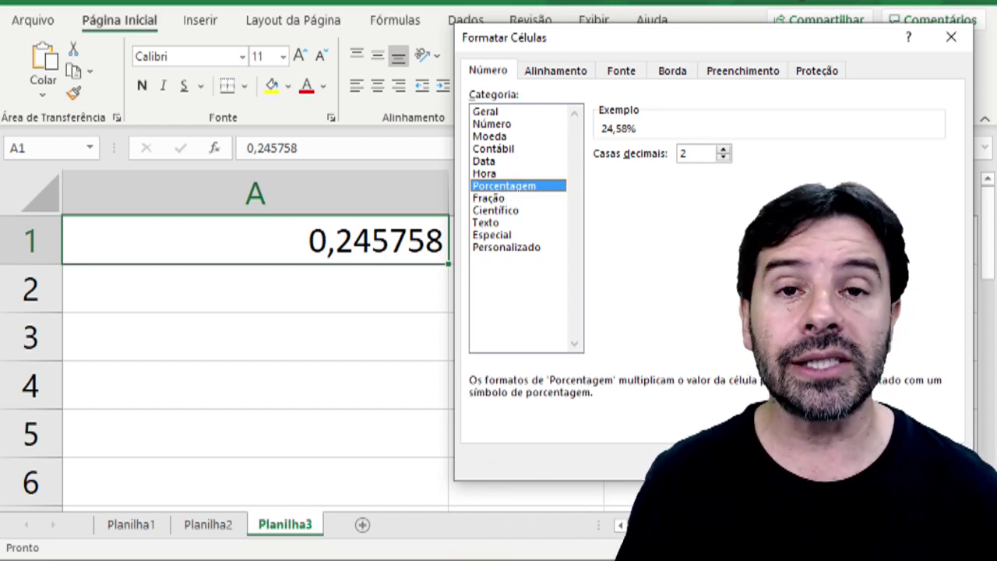
key(Return)
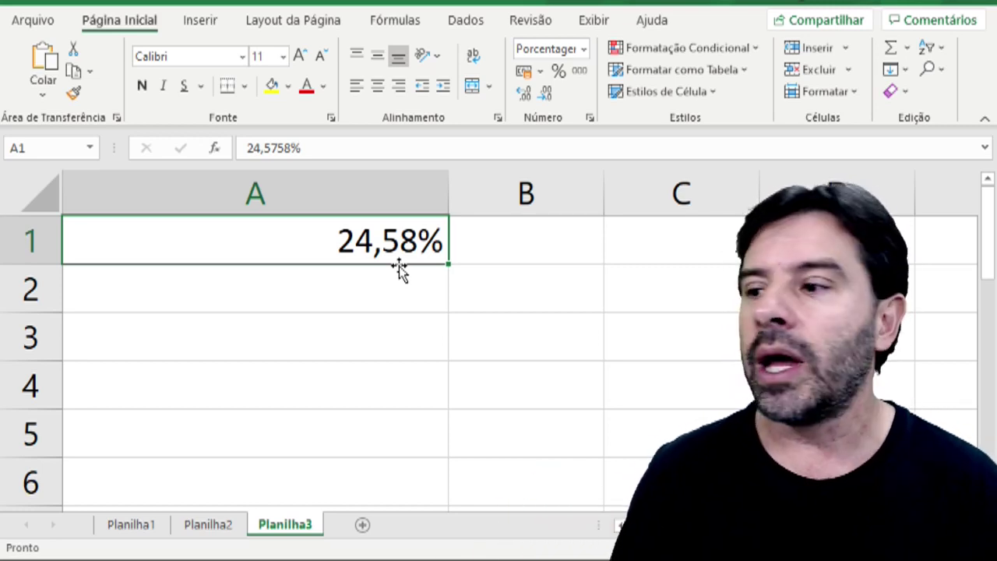
Examine the unrounded value stored in cell A1 and review its percentage settings in Formatar Células.
drag(313, 148, 239, 147)
double_click(351, 239)
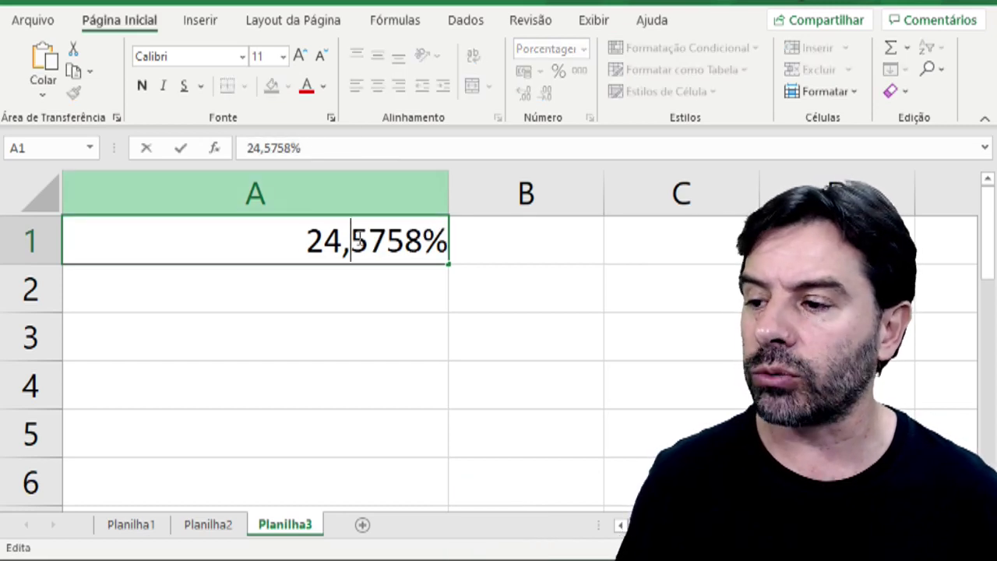
click(401, 300)
click(349, 223)
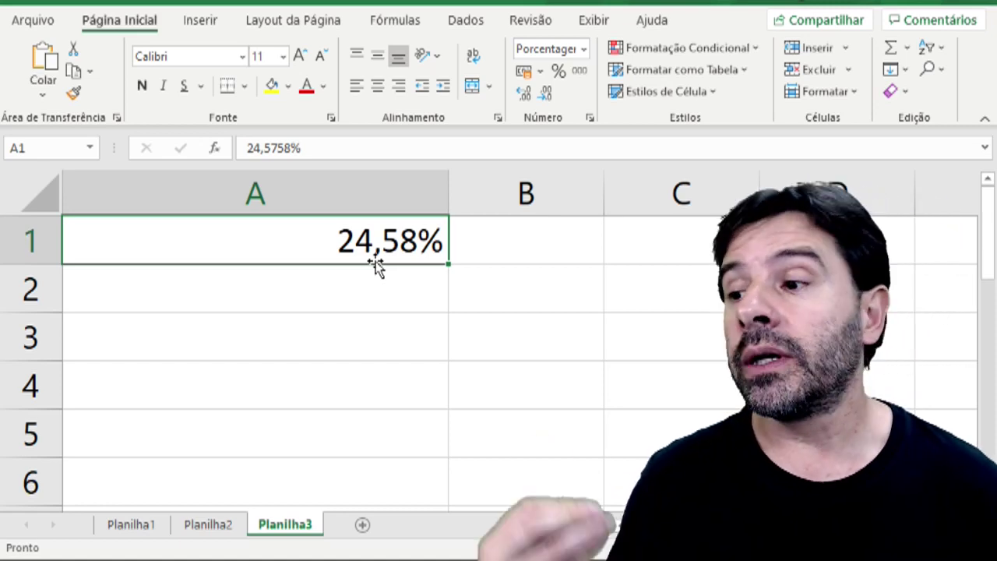
click(590, 119)
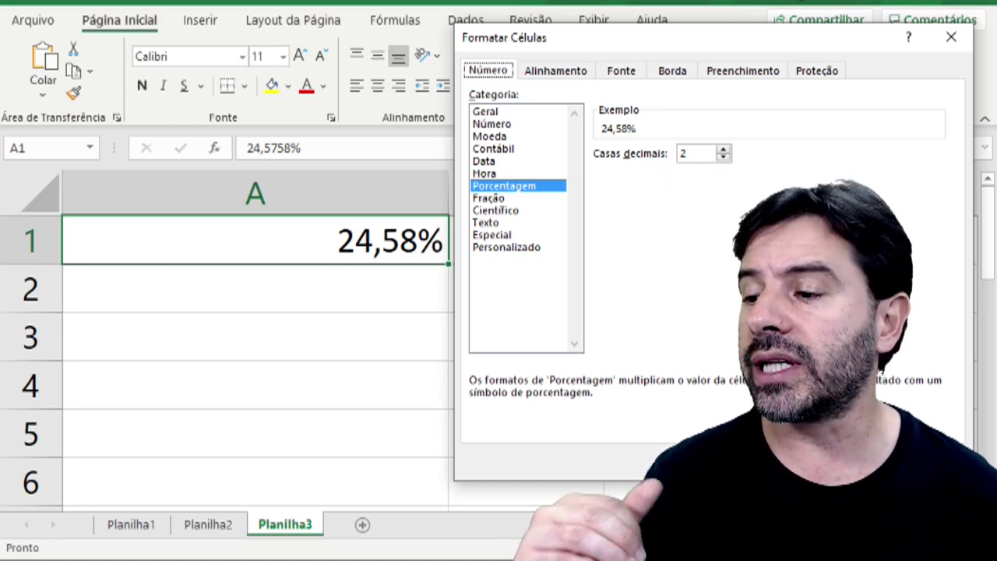
key(Return)
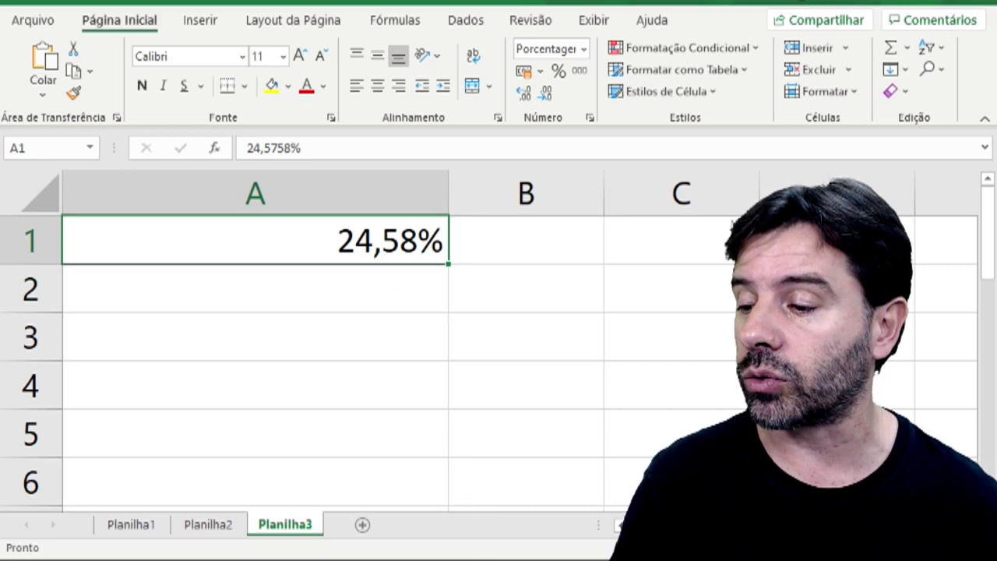
Switch to the slide presentation to view the exam question on percentage formatting and advance it.
key(alt+Tab)
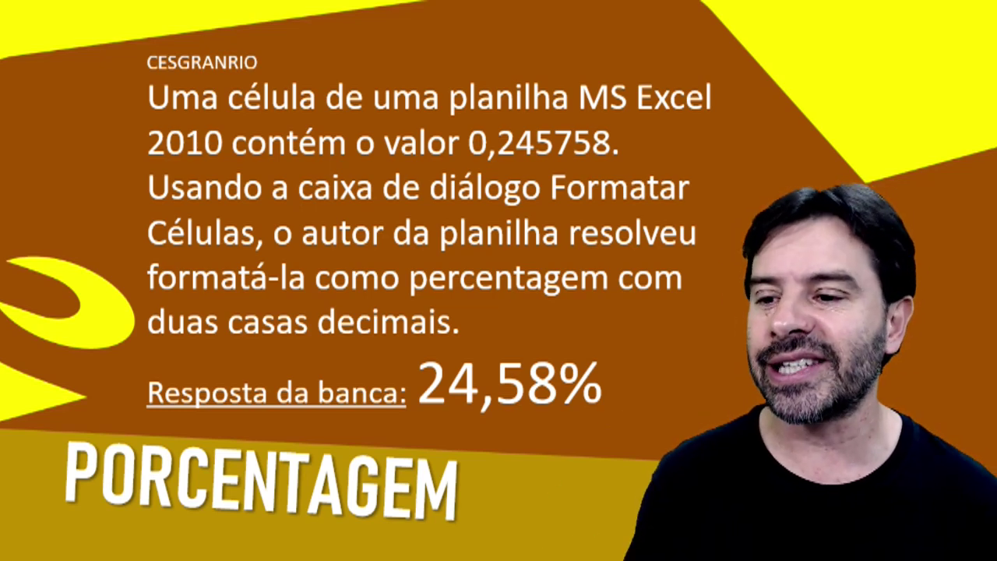
key(Right)
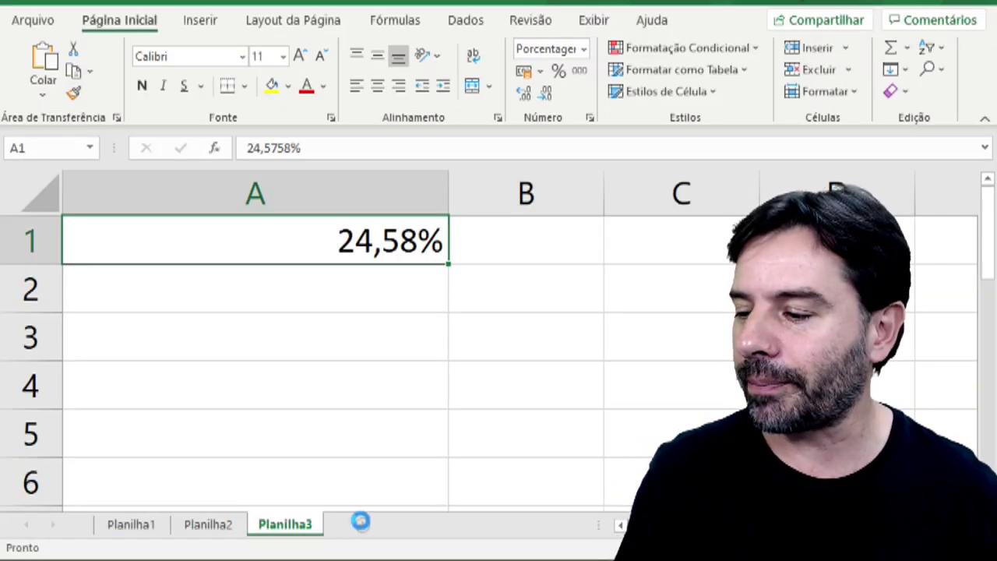
On another new worksheet, enter 0,025 in cell A1 and select that cell again.
click(363, 522)
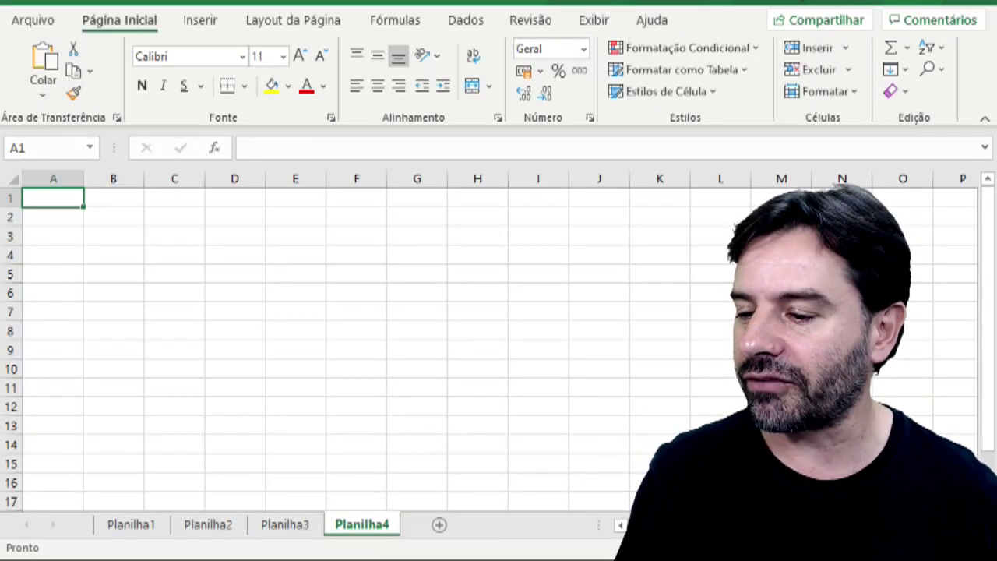
scroll(351, 343, up, 8)
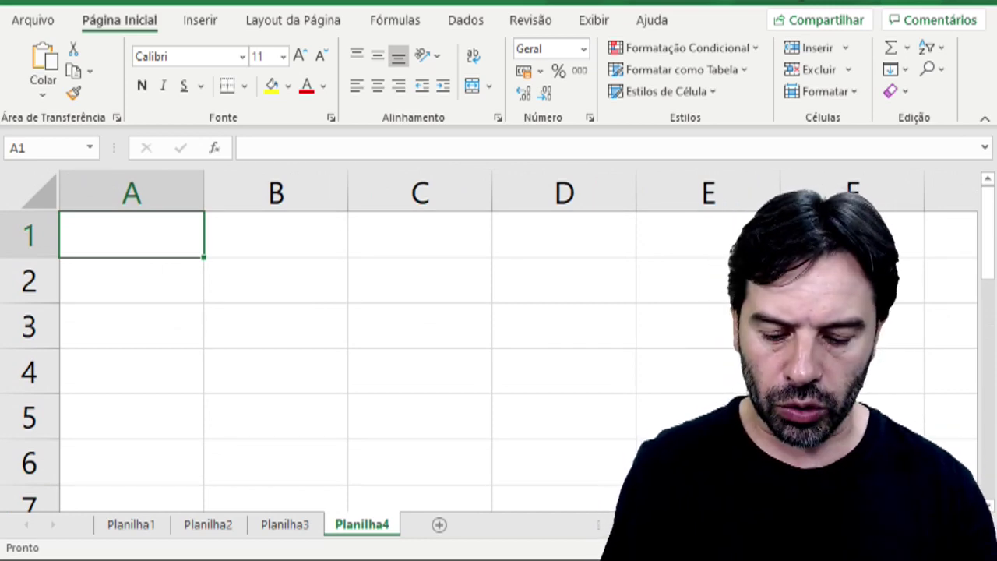
text(0,02)
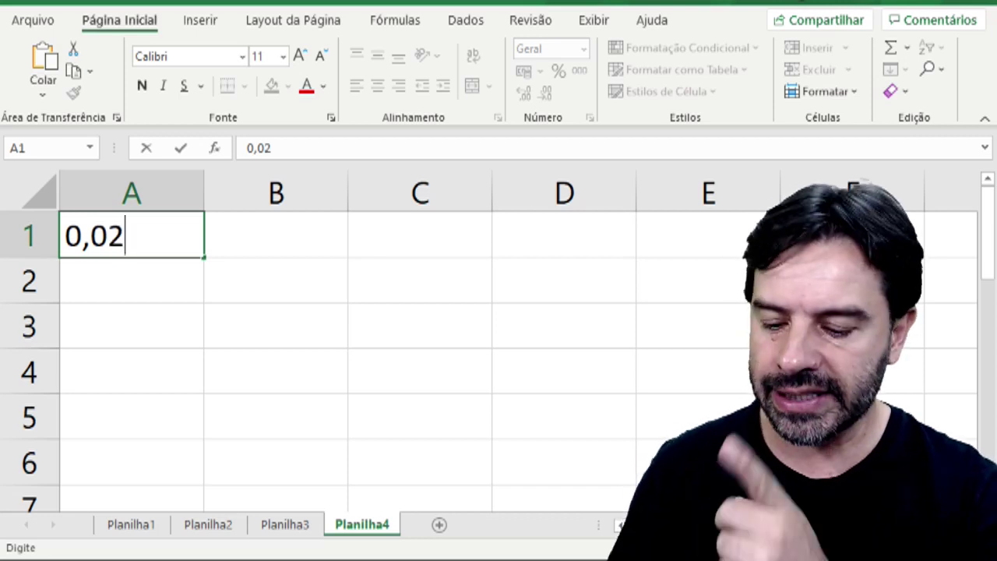
text(5)
key(Return)
click(131, 234)
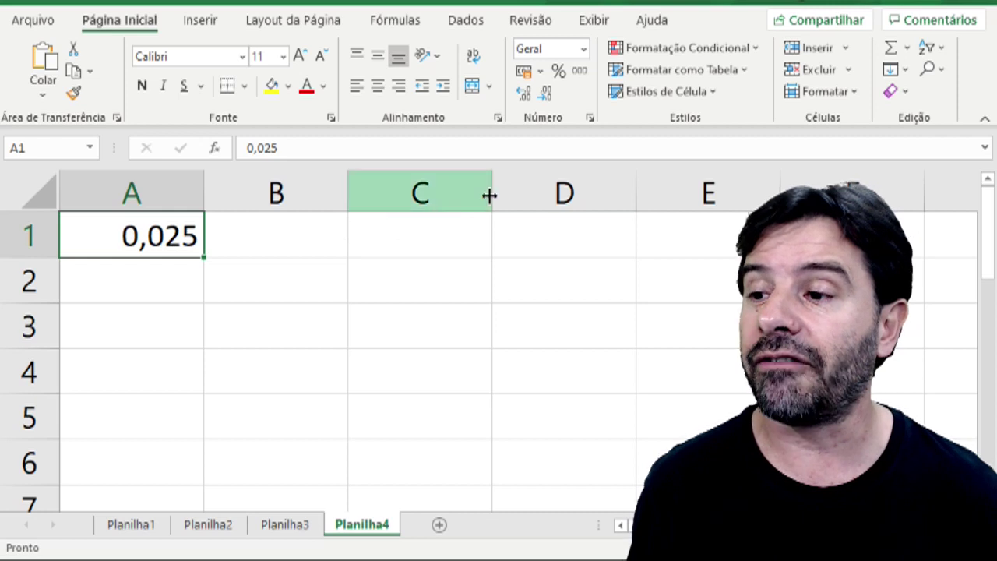
Try the percentage format on cell A1 and undo it.
click(559, 70)
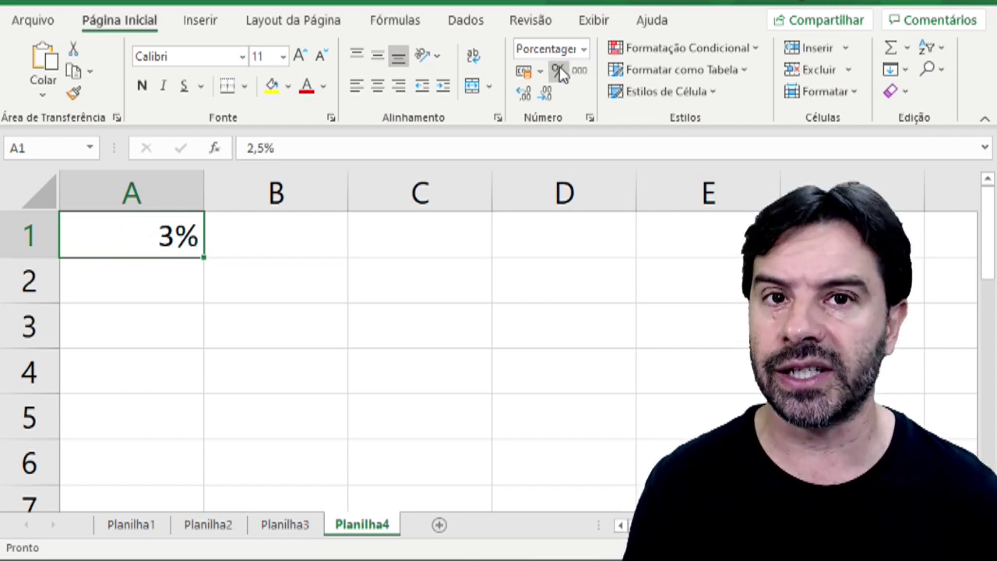
key(ctrl+z)
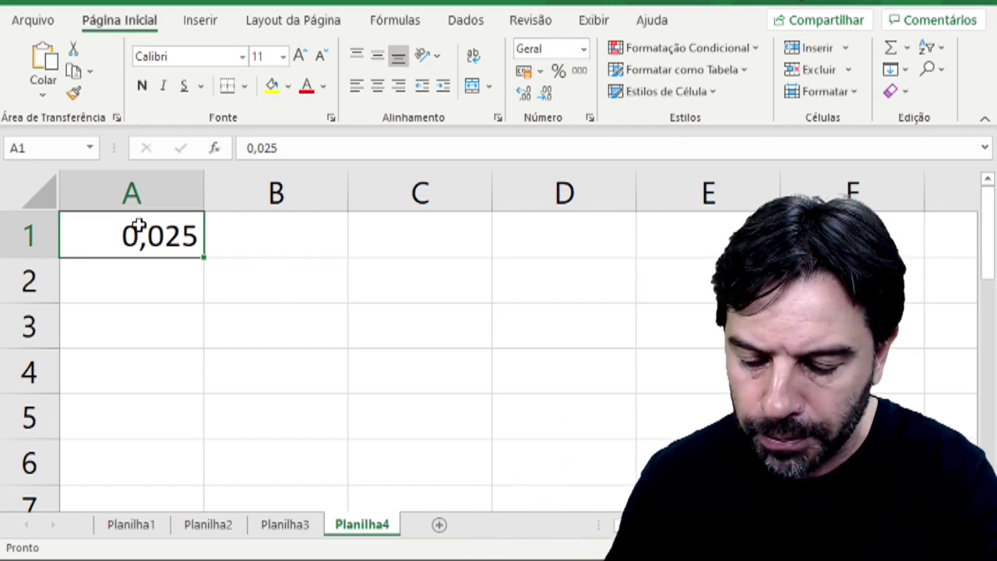
Apply the percentage format without decimal places to the 0,025 in cell A1.
key(ctrl+shift+5)
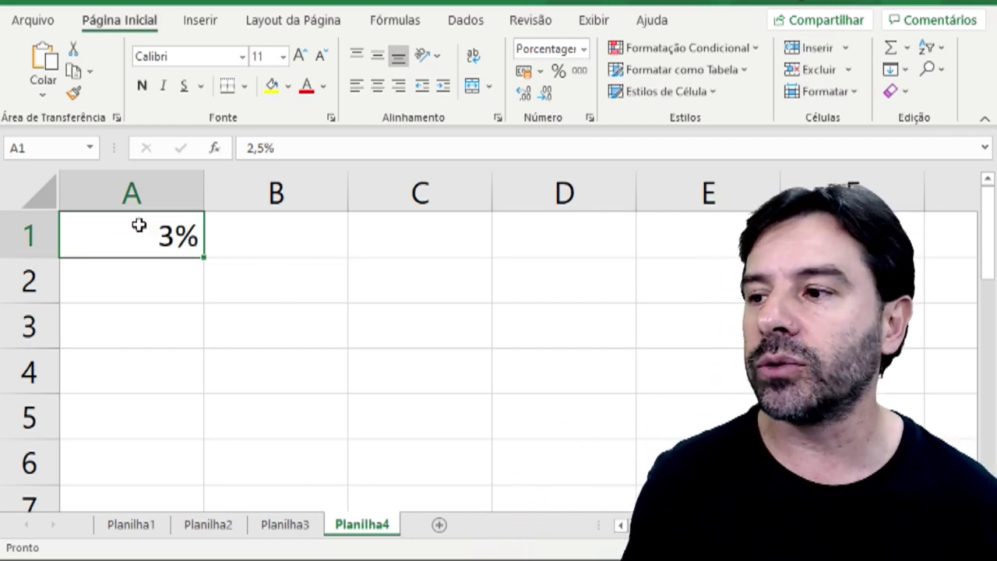